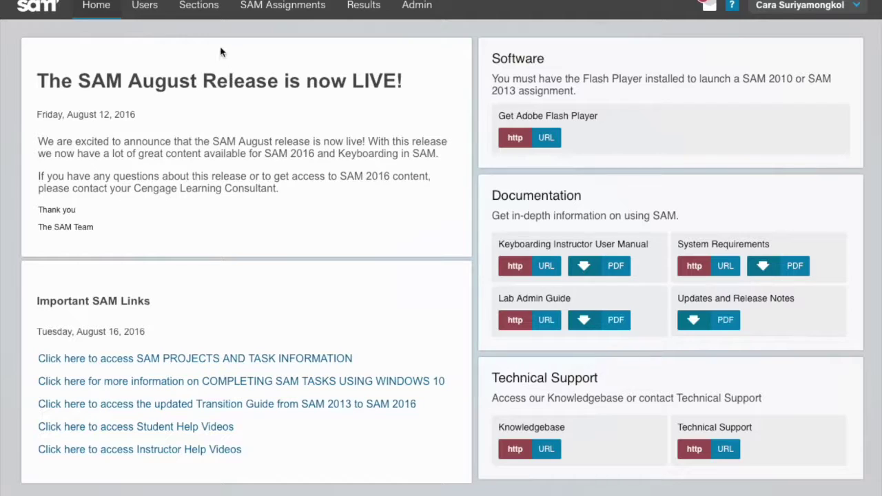
Go to the Sections page listing the 2016 Keyboarding sections
{"action": "left_click", "coordinate": [204, 8]}
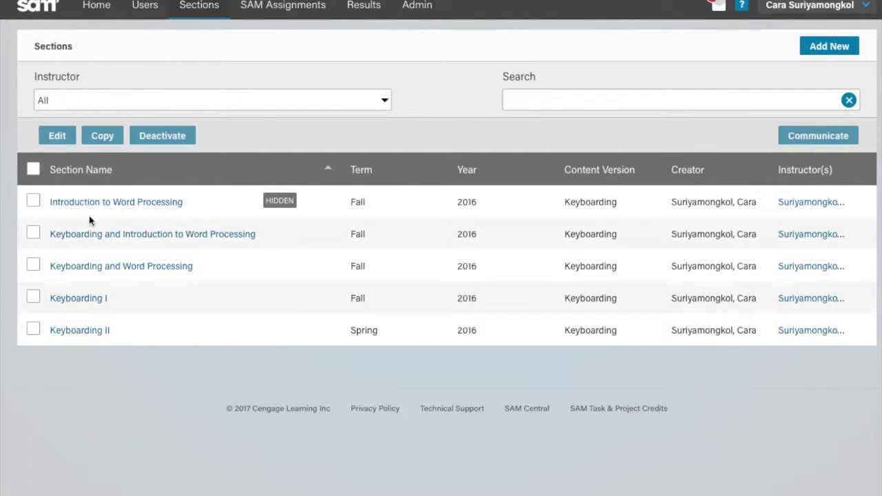
Edit the Keyboarding and Word Processing section and show its lessons list
{"action": "left_click", "coordinate": [34, 266]}
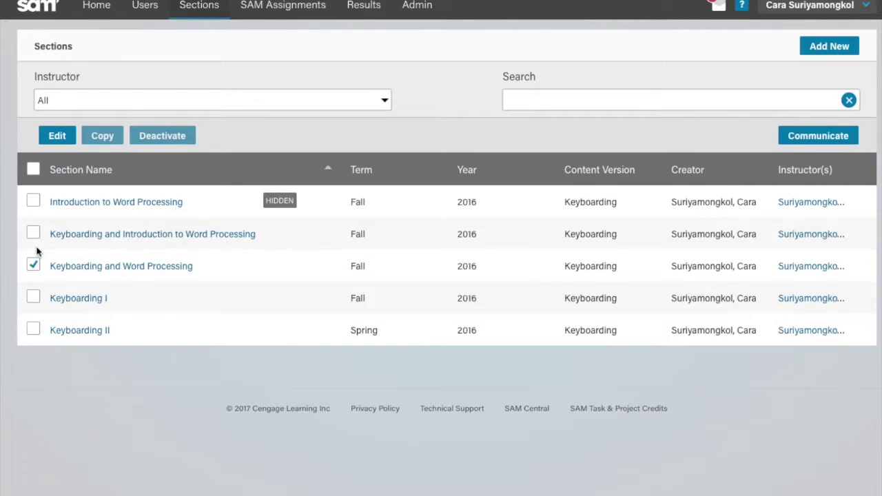
{"action": "left_click", "coordinate": [57, 138]}
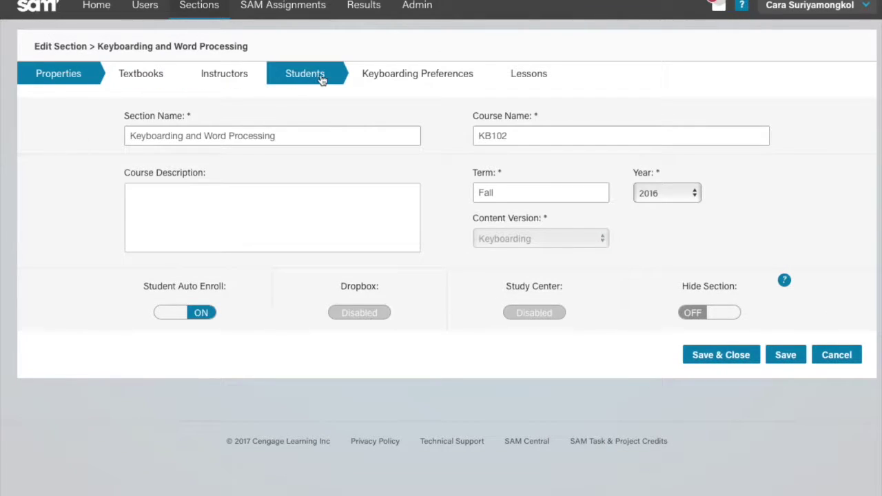
{"action": "left_click", "coordinate": [550, 80]}
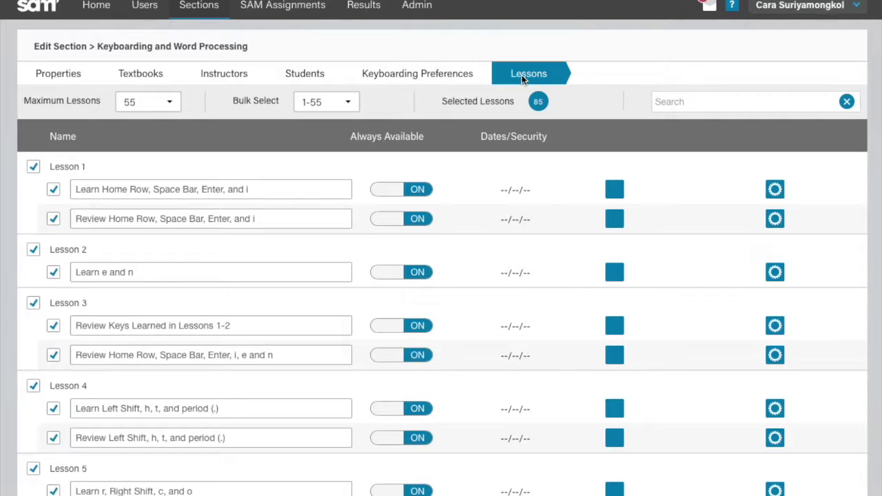
{"action": "left_click", "coordinate": [172, 109]}
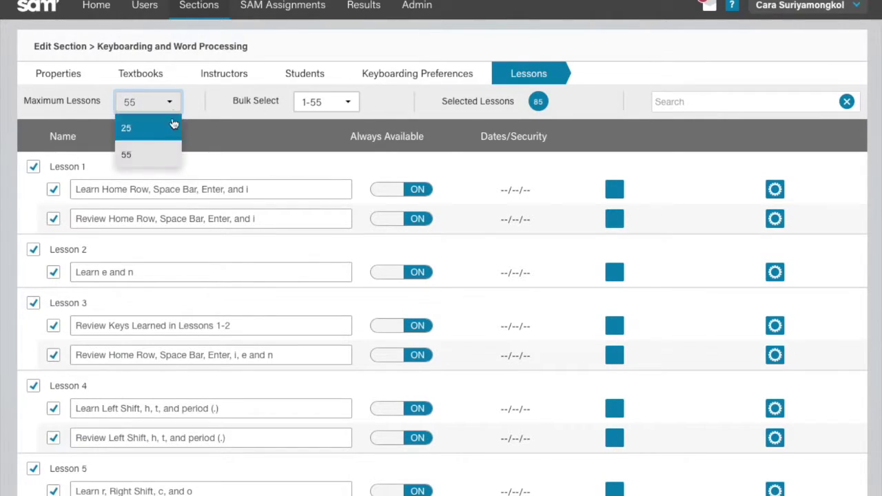
Keep Maximum Lessons at 55 and view page 4 of the section's lessons
{"action": "left_click", "coordinate": [169, 159]}
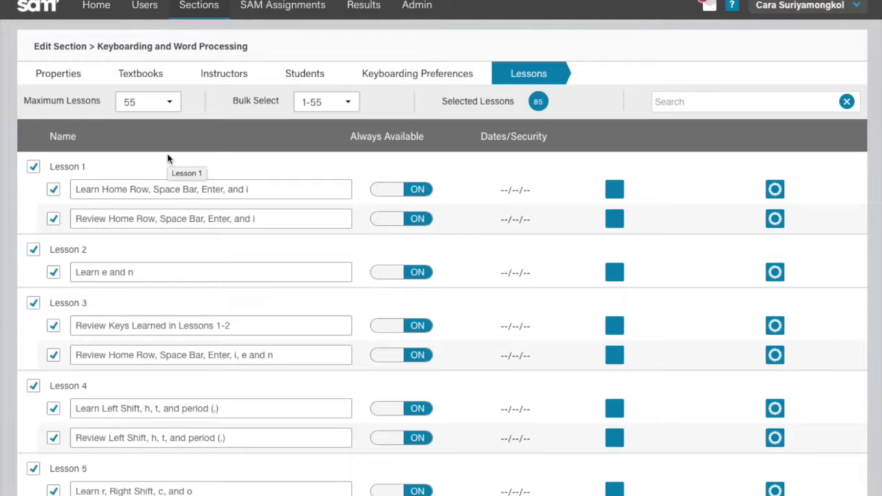
{"action": "scroll", "coordinate": [167, 160], "scroll_direction": "down", "scroll_amount": 6}
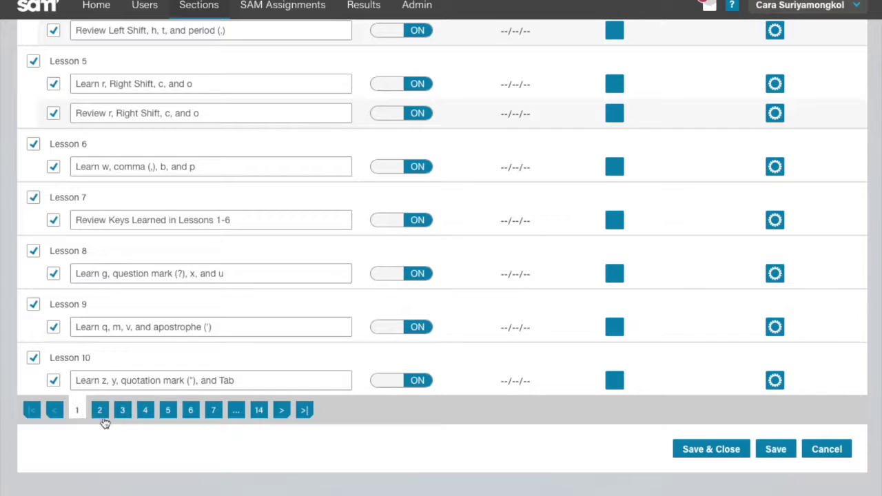
{"action": "left_click", "coordinate": [144, 411]}
{"action": "scroll", "coordinate": [142, 414], "scroll_direction": "up", "scroll_amount": 5}
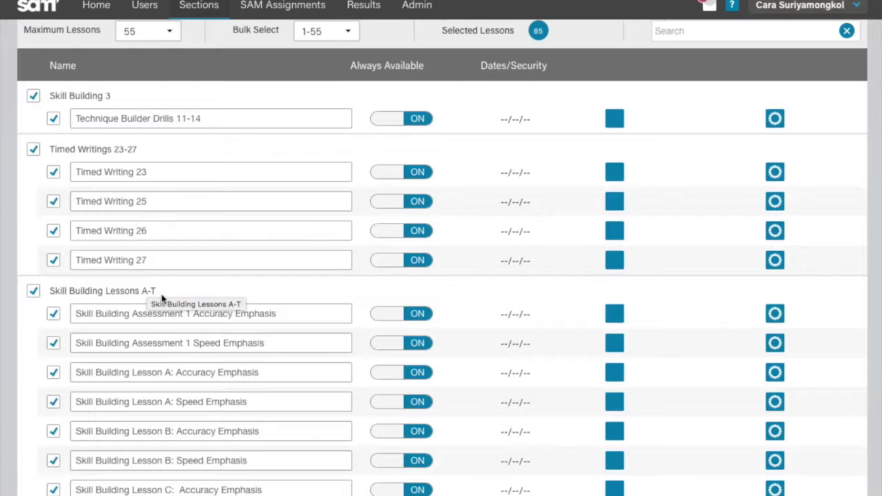
{"action": "left_click", "coordinate": [313, 43]}
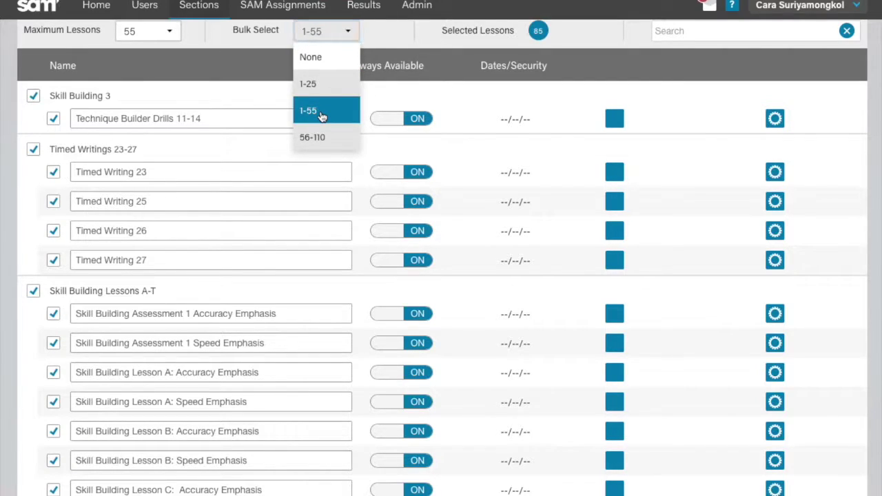
Bulk-select lessons 56-110, return to page 1, then bulk-select lessons 1-55 again
{"action": "left_click", "coordinate": [320, 112]}
{"action": "left_click", "coordinate": [330, 34]}
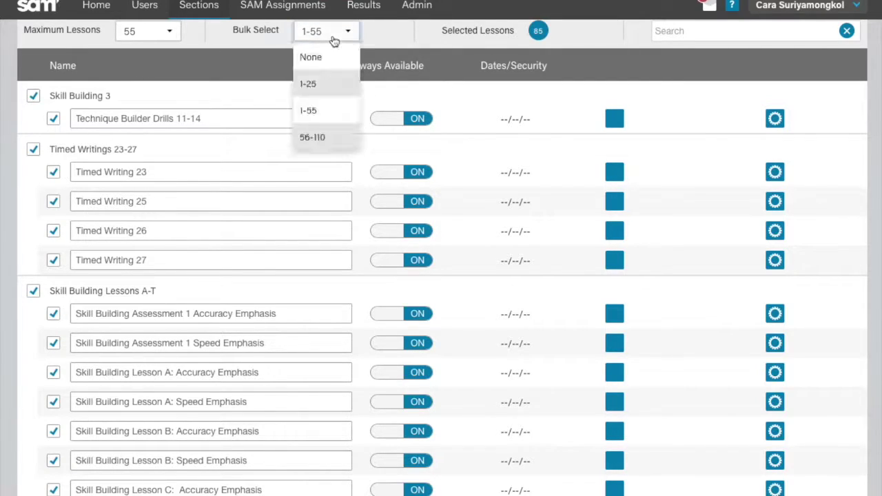
{"action": "left_click", "coordinate": [327, 139]}
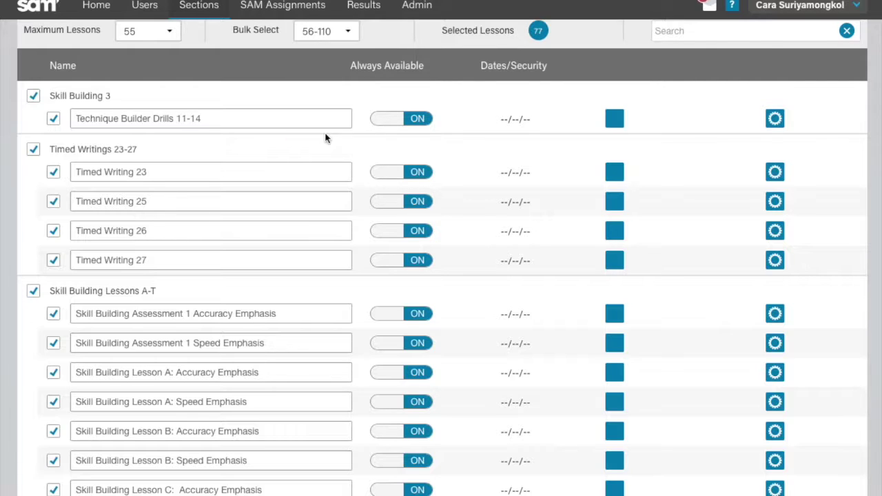
{"action": "scroll", "coordinate": [326, 138], "scroll_direction": "down", "scroll_amount": 20}
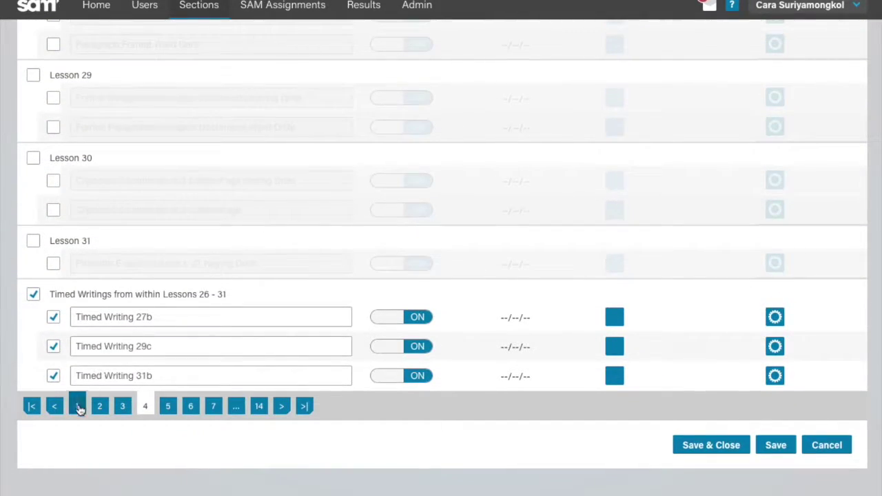
{"action": "left_click", "coordinate": [78, 409]}
{"action": "scroll", "coordinate": [179, 175], "scroll_direction": "up", "scroll_amount": 5}
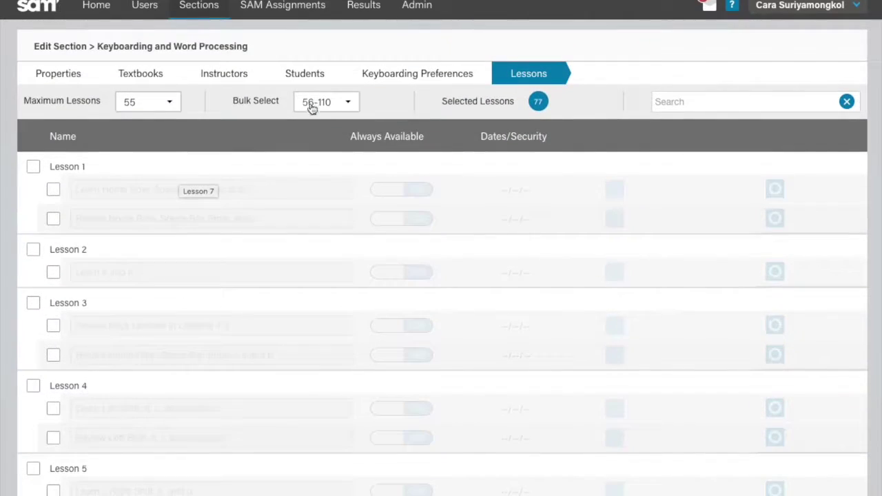
{"action": "left_click", "coordinate": [328, 103]}
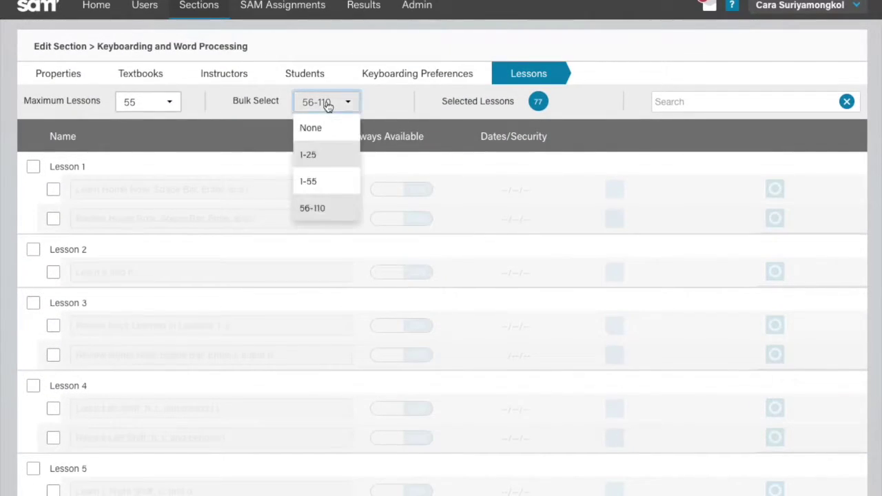
{"action": "left_click", "coordinate": [321, 179]}
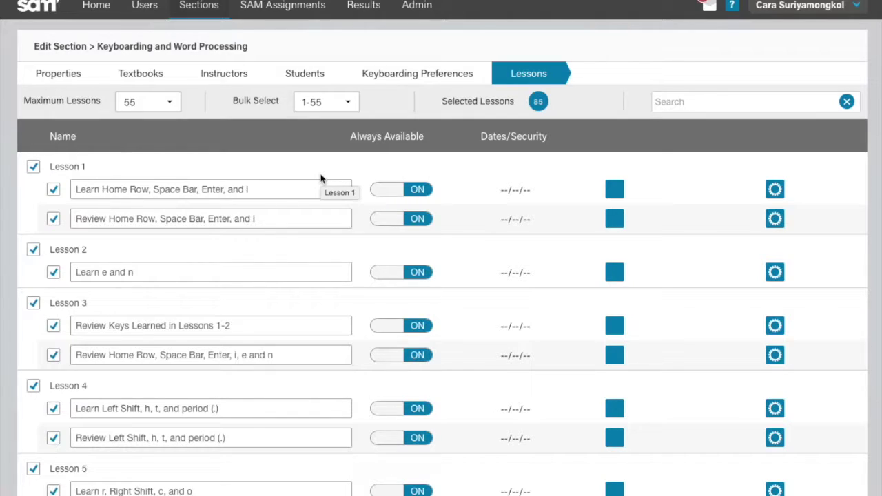
Keep Lesson 2 included and rename its assignment to 'Assignment 2'
{"action": "left_click", "coordinate": [32, 253]}
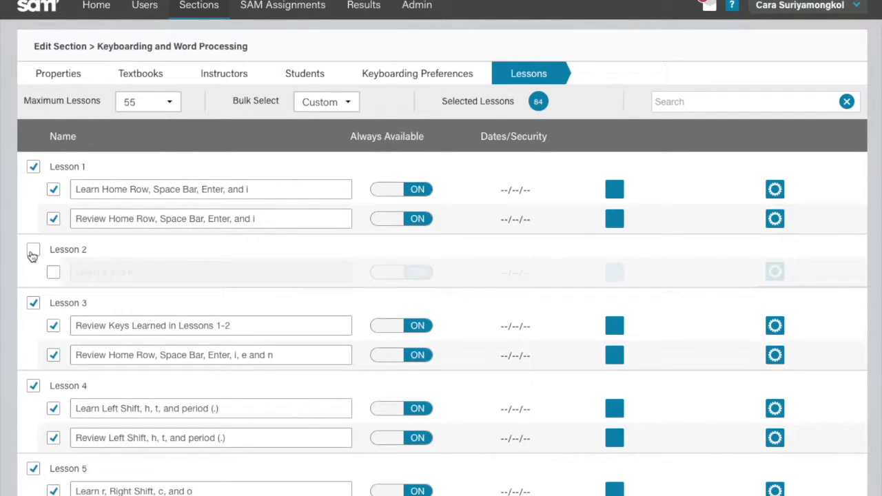
{"action": "left_click", "coordinate": [32, 252]}
{"action": "left_click_drag", "start_coordinate": [145, 272], "coordinate": [77, 274]}
{"action": "type", "text": "Assignment 2"}
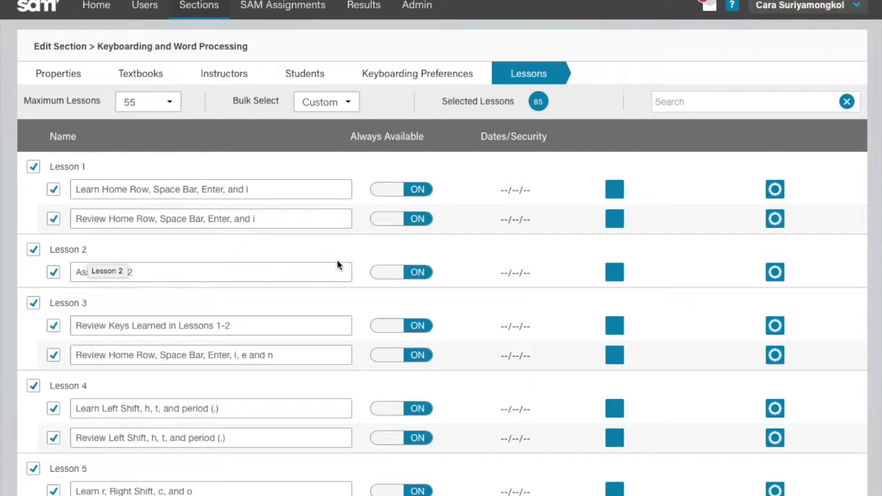
Switch Assignment 2's Always Available setting to OFF
{"action": "left_click", "coordinate": [400, 278]}
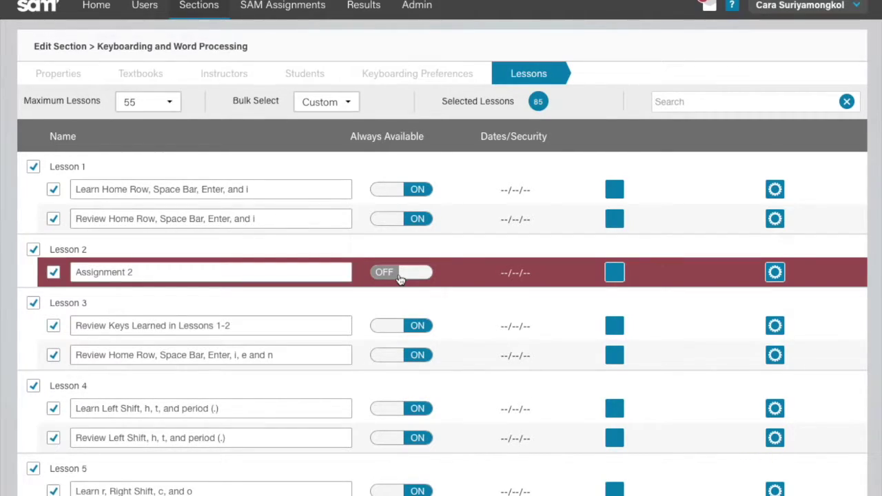
{"action": "left_click", "coordinate": [400, 278]}
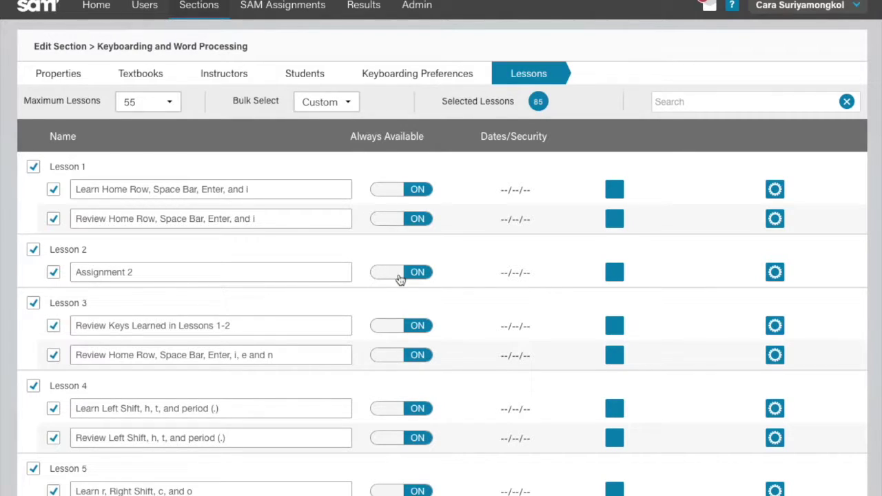
{"action": "left_click", "coordinate": [399, 278]}
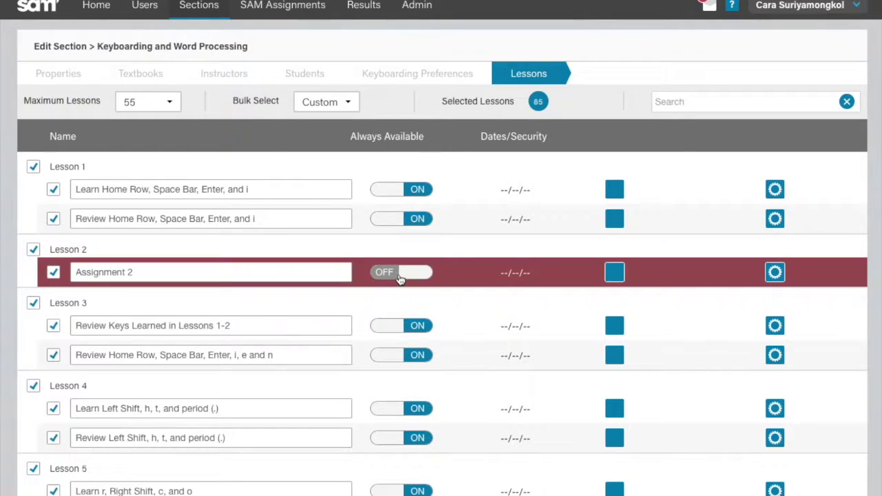
Set Assignment 2's Dates/Security window to Aug 26 – Sep 30, 2016 and save
{"action": "left_click", "coordinate": [614, 273]}
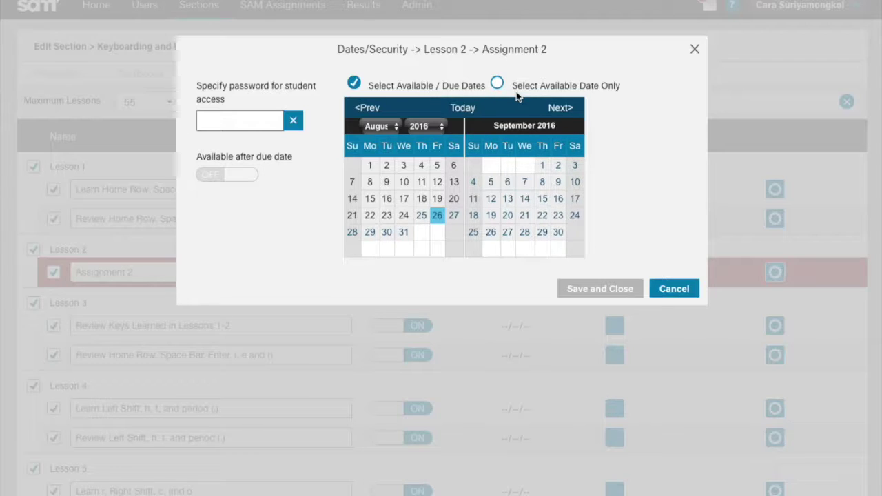
{"action": "left_click", "coordinate": [436, 218]}
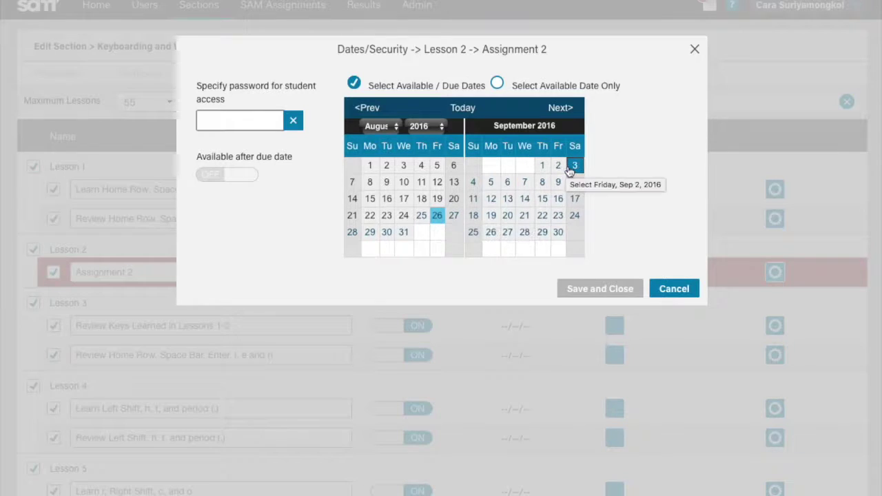
{"action": "left_click", "coordinate": [557, 235]}
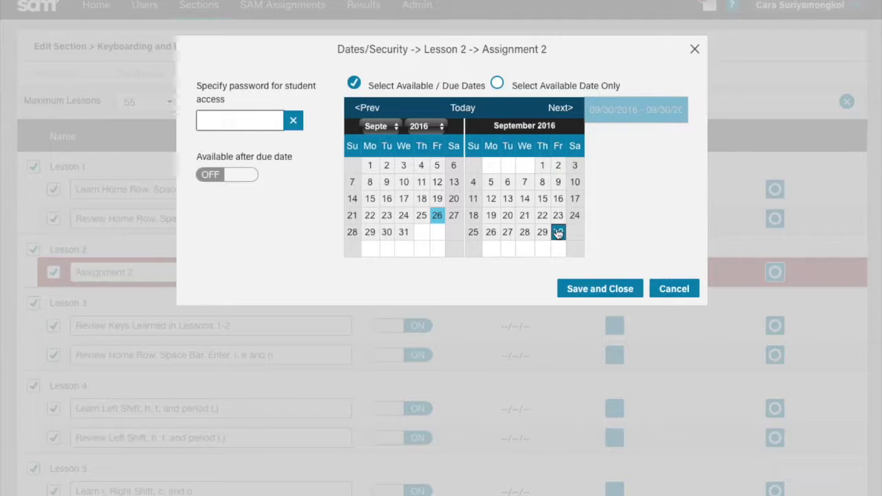
{"action": "left_click", "coordinate": [437, 218]}
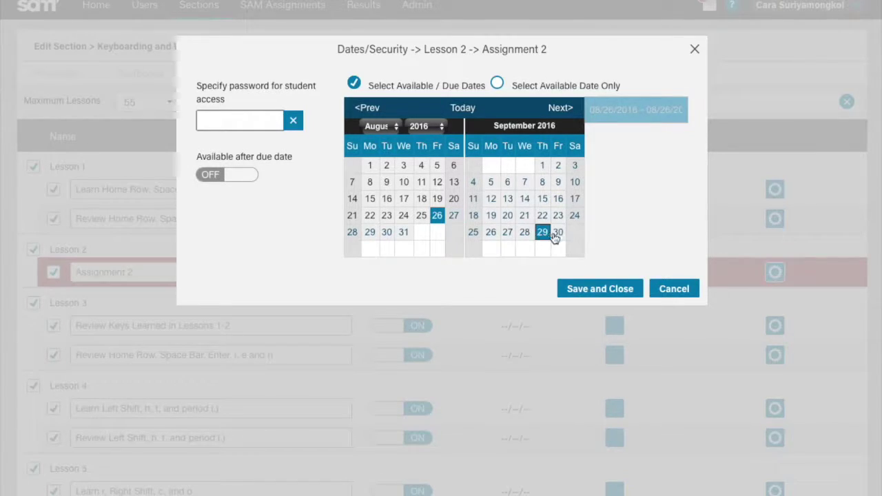
{"action": "left_click", "coordinate": [560, 234]}
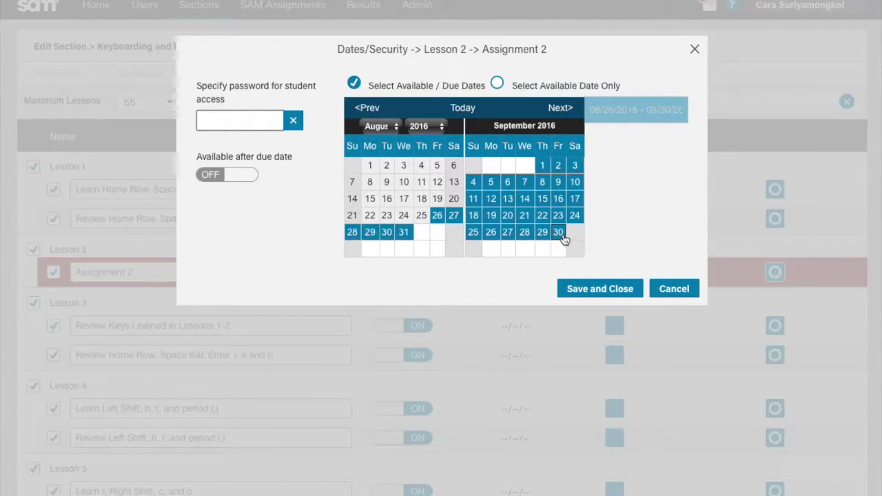
{"action": "left_click", "coordinate": [594, 290]}
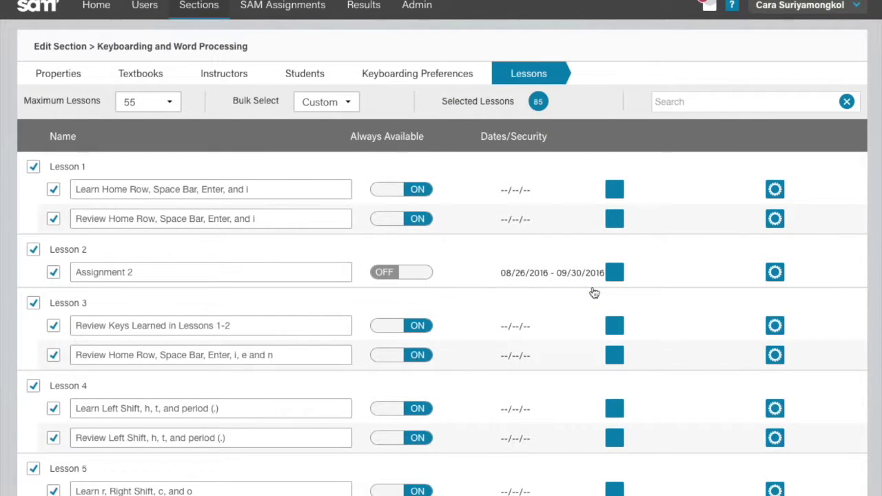
{"action": "left_click", "coordinate": [717, 102]}
{"action": "type", "text": "Skill Building"}
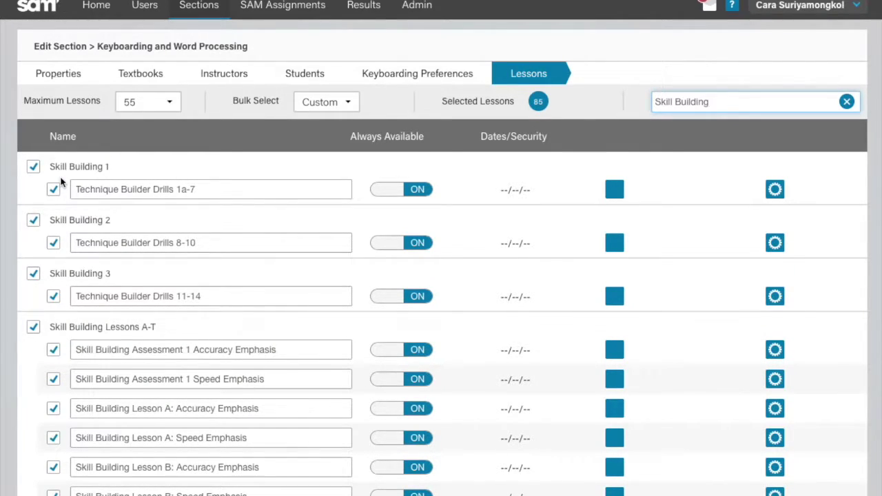
{"action": "scroll", "coordinate": [437, 319], "scroll_direction": "down", "scroll_amount": 10}
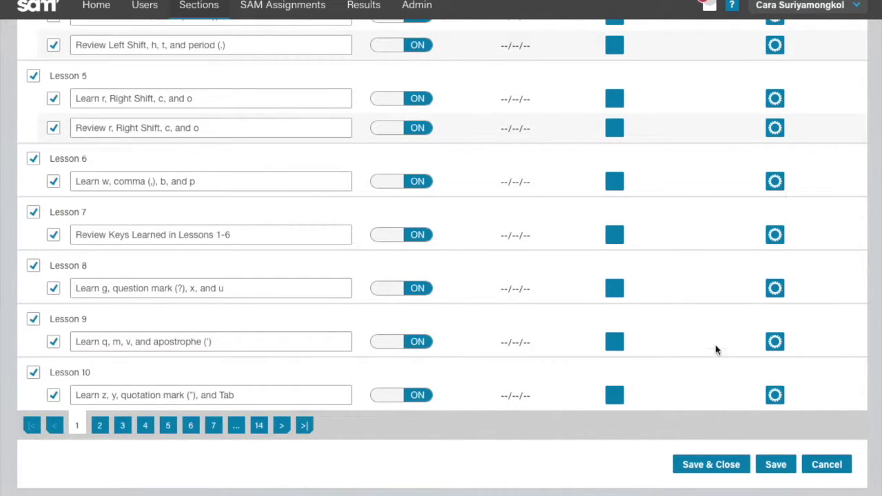
{"action": "left_click", "coordinate": [782, 345]}
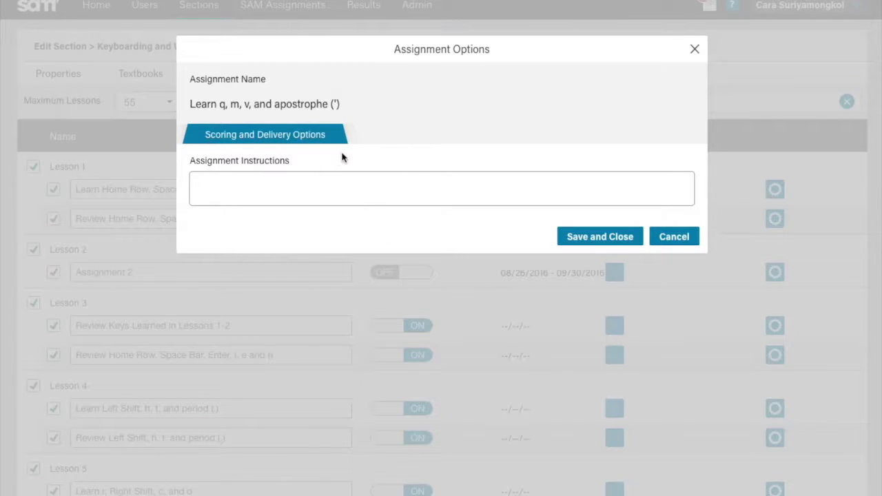
{"action": "left_click", "coordinate": [580, 236]}
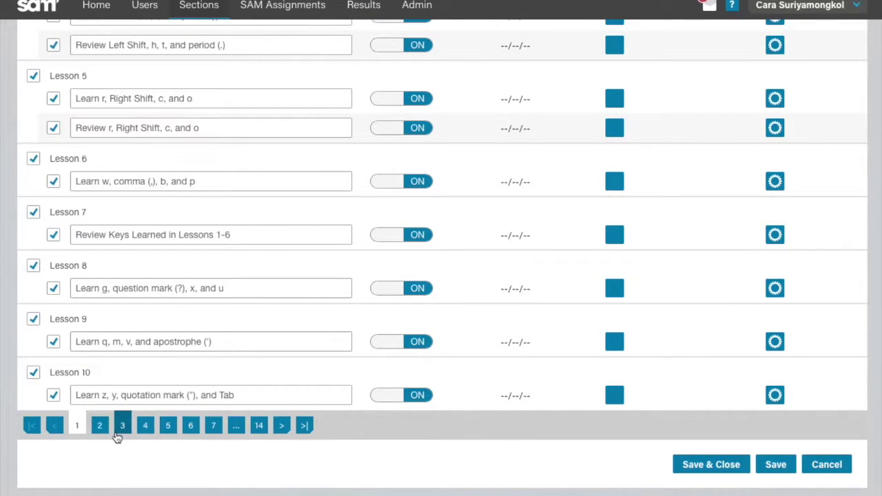
On lessons page 3, review Timed Writing 16g's assignment options and save them unchanged
{"action": "left_click", "coordinate": [119, 434]}
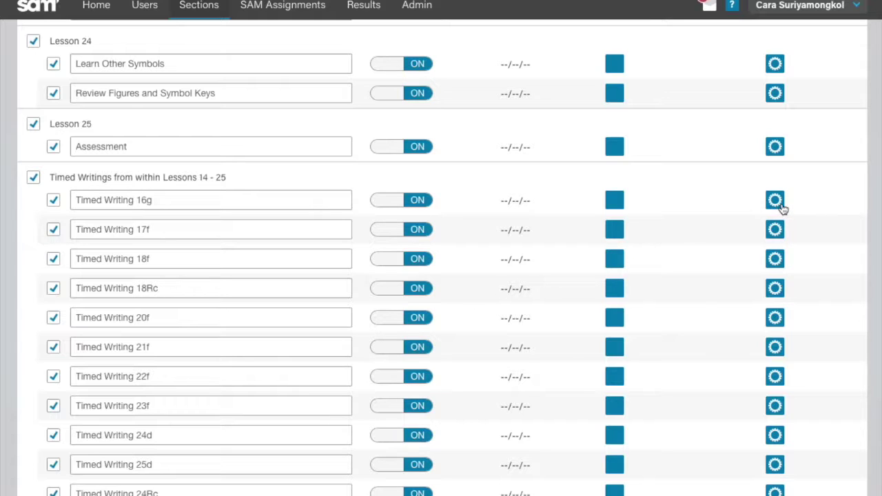
{"action": "left_click", "coordinate": [776, 200]}
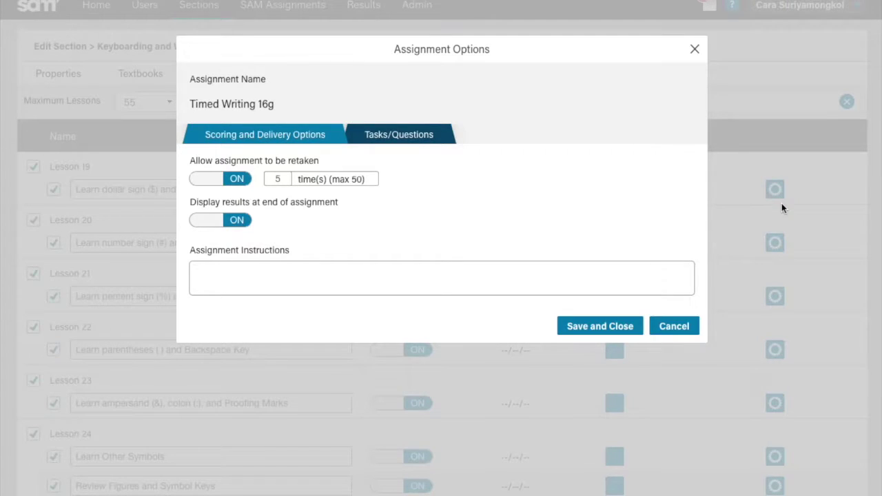
{"action": "left_click", "coordinate": [414, 138]}
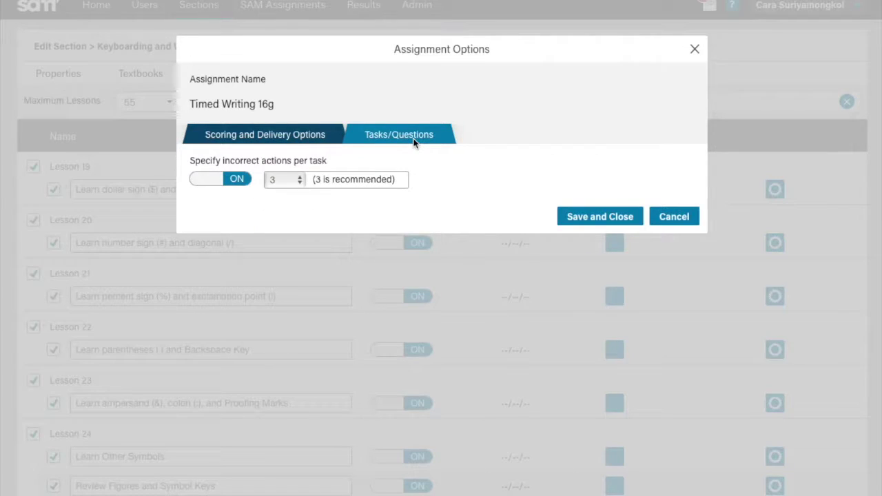
{"action": "left_click", "coordinate": [304, 137]}
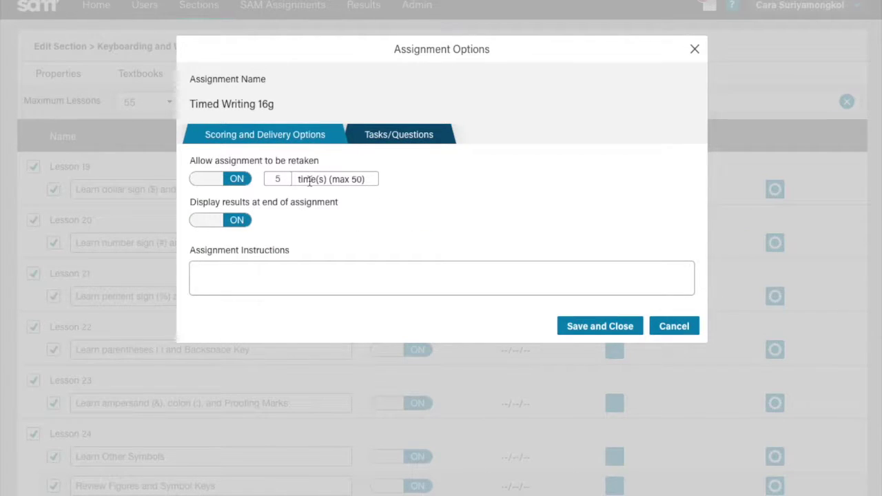
{"action": "left_click", "coordinate": [584, 326]}
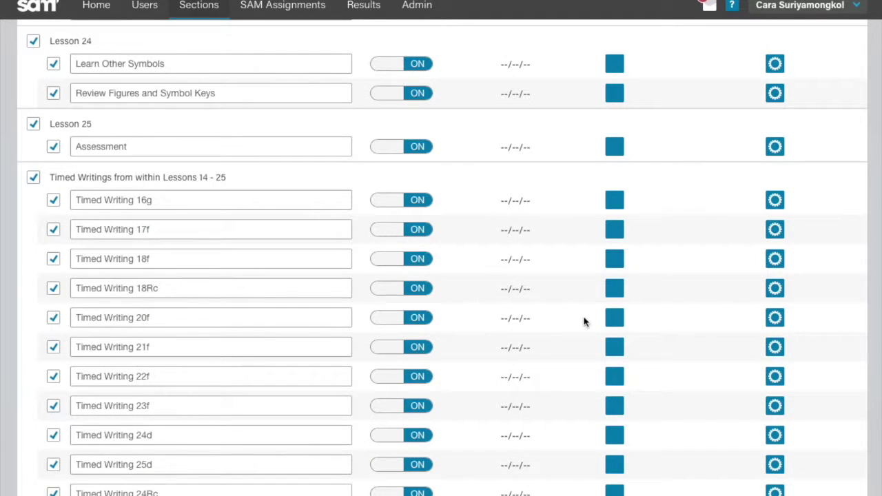